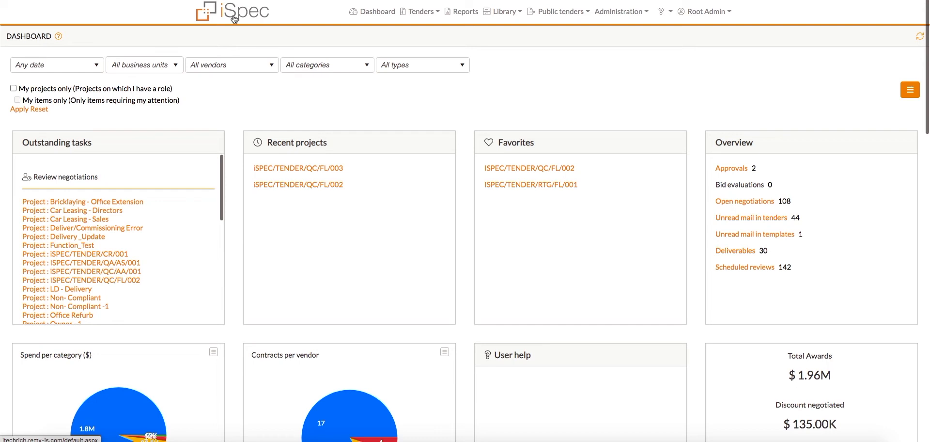
Step: Open the System Settings page from the administration options
{"action": "left_click", "coordinate": [609, 13]}
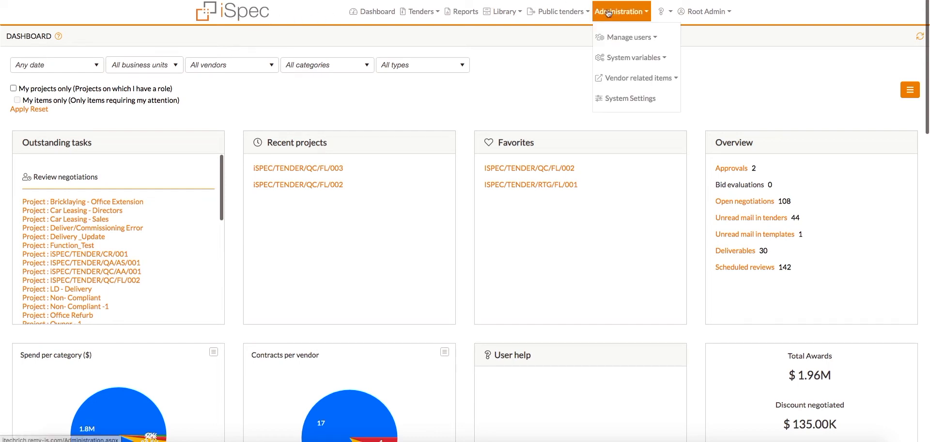
{"action": "left_click", "coordinate": [604, 98]}
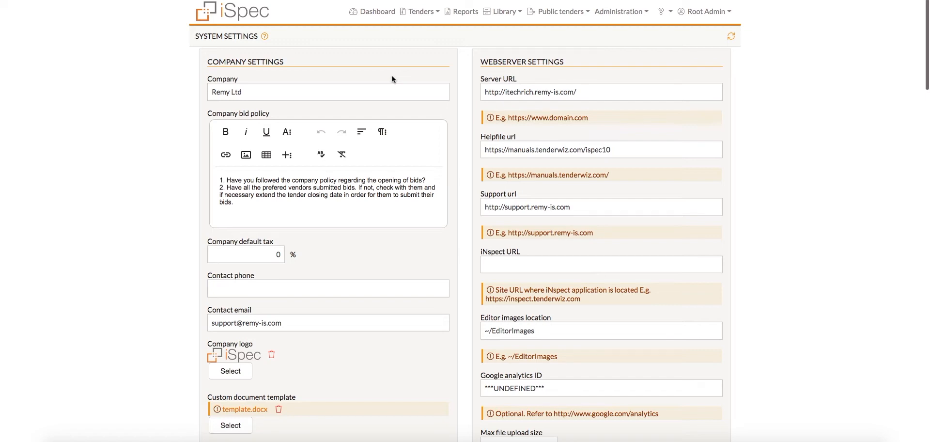
Step: Look through the company, webserver, mail, user help and license settings, and return to the start of the application settings
{"action": "scroll", "coordinate": [392, 79], "scroll_direction": "down", "scroll_amount": 3}
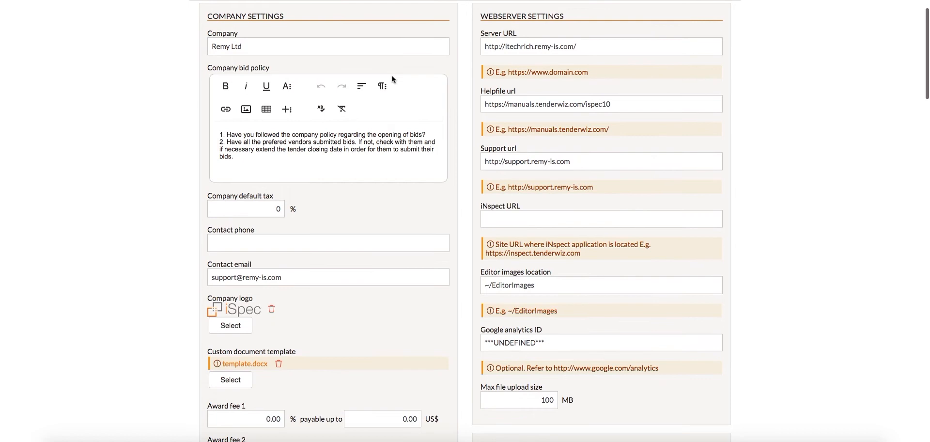
{"action": "scroll", "coordinate": [392, 77], "scroll_direction": "down", "scroll_amount": 1}
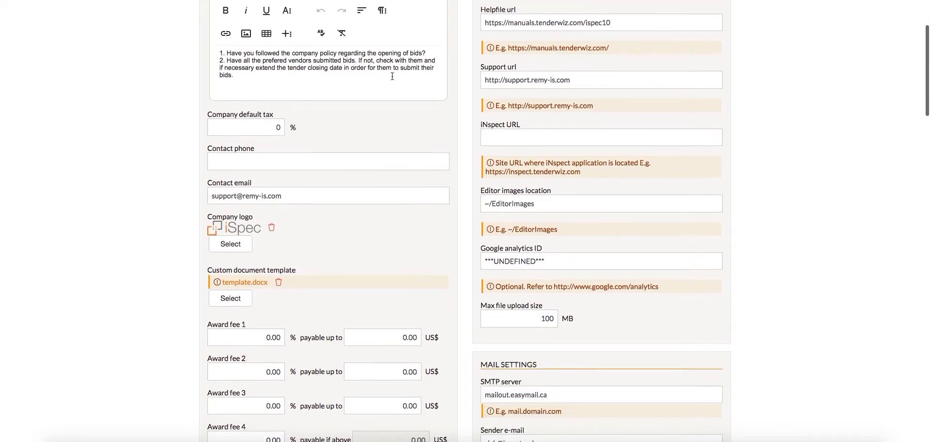
{"action": "scroll", "coordinate": [393, 77], "scroll_direction": "down", "scroll_amount": 1}
{"action": "scroll", "coordinate": [392, 79], "scroll_direction": "down", "scroll_amount": 1}
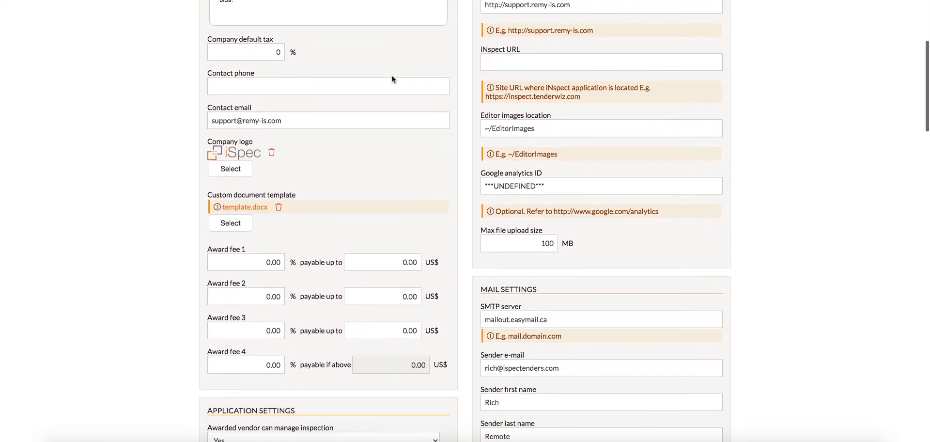
{"action": "scroll", "coordinate": [393, 79], "scroll_direction": "down", "scroll_amount": 4}
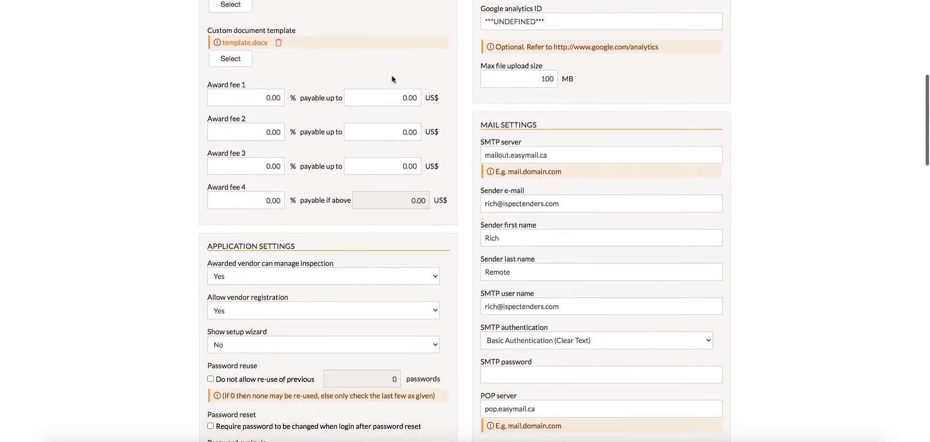
{"action": "scroll", "coordinate": [392, 79], "scroll_direction": "down", "scroll_amount": 3}
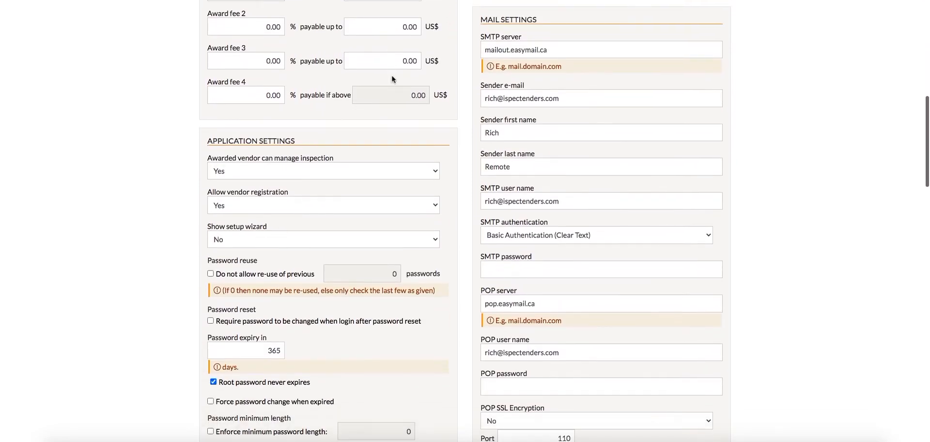
{"action": "scroll", "coordinate": [392, 79], "scroll_direction": "down", "scroll_amount": 4}
{"action": "scroll", "coordinate": [392, 79], "scroll_direction": "down", "scroll_amount": 5}
{"action": "scroll", "coordinate": [392, 79], "scroll_direction": "down", "scroll_amount": 1}
{"action": "scroll", "coordinate": [392, 76], "scroll_direction": "down", "scroll_amount": 4}
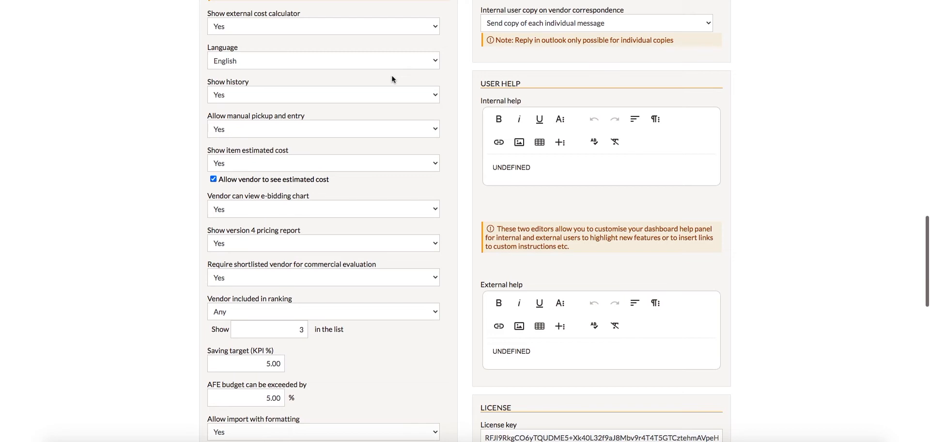
{"action": "scroll", "coordinate": [393, 79], "scroll_direction": "down", "scroll_amount": 4}
{"action": "scroll", "coordinate": [392, 79], "scroll_direction": "down", "scroll_amount": 5}
{"action": "scroll", "coordinate": [393, 79], "scroll_direction": "down", "scroll_amount": 5}
{"action": "scroll", "coordinate": [392, 79], "scroll_direction": "up", "scroll_amount": 8}
{"action": "scroll", "coordinate": [392, 79], "scroll_direction": "up", "scroll_amount": 10}
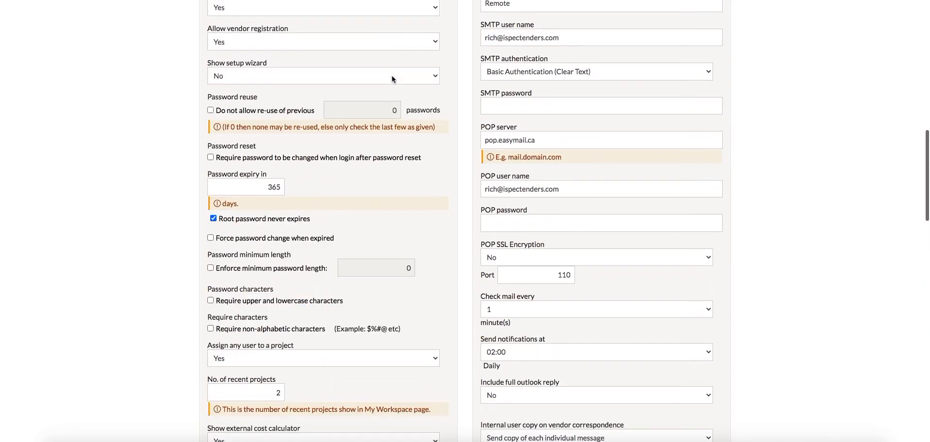
{"action": "scroll", "coordinate": [393, 79], "scroll_direction": "up", "scroll_amount": 2}
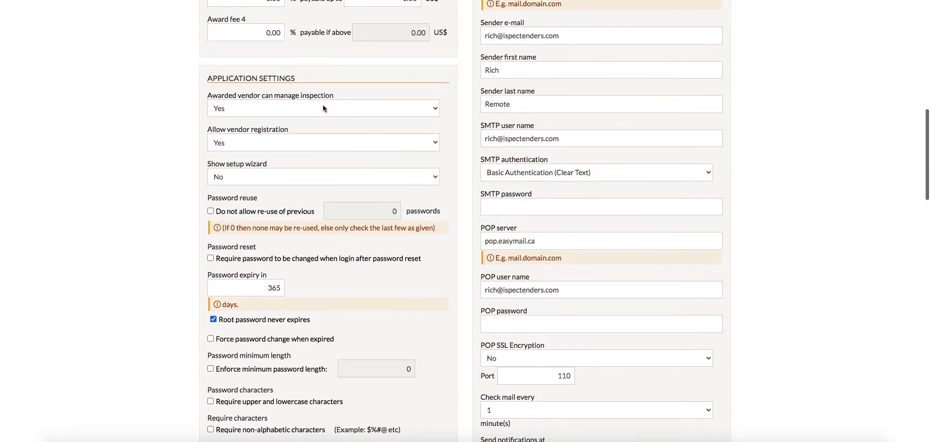
Step: Review the choices for vendor inspection management, vendor registration and the setup wizard, selecting Yes, Yes and No respectively
{"action": "left_click", "coordinate": [323, 107]}
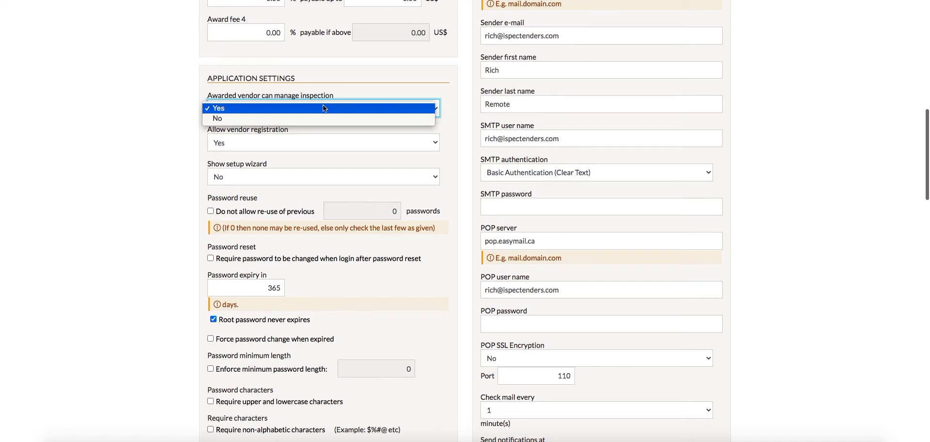
{"action": "left_click", "coordinate": [324, 108]}
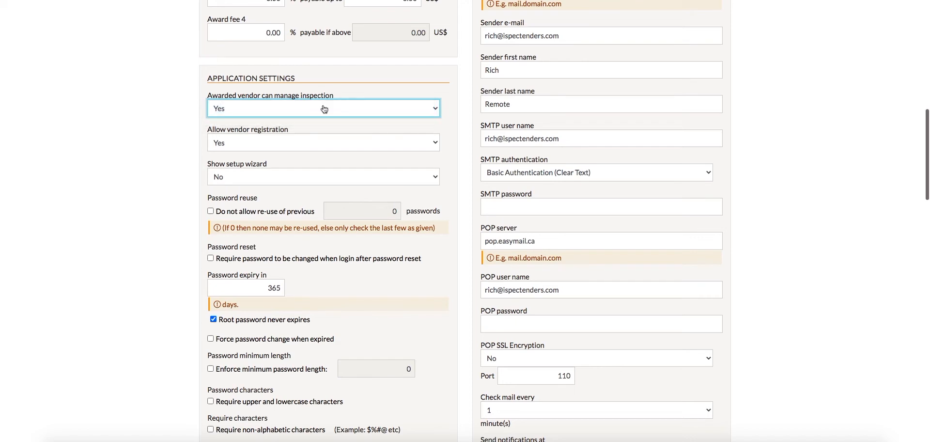
{"action": "left_click", "coordinate": [316, 149]}
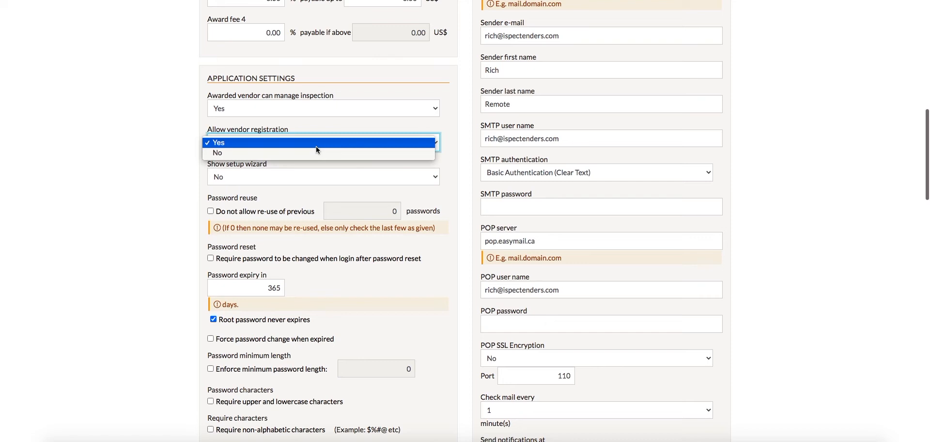
{"action": "left_click", "coordinate": [316, 147]}
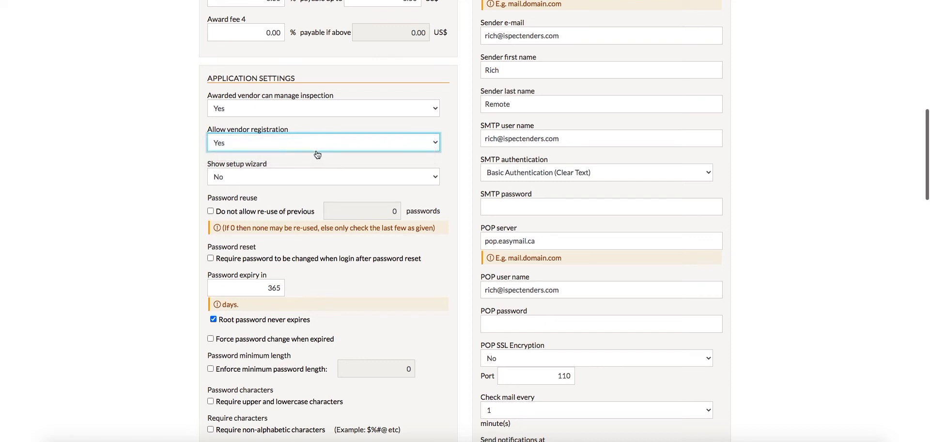
{"action": "left_click", "coordinate": [310, 177]}
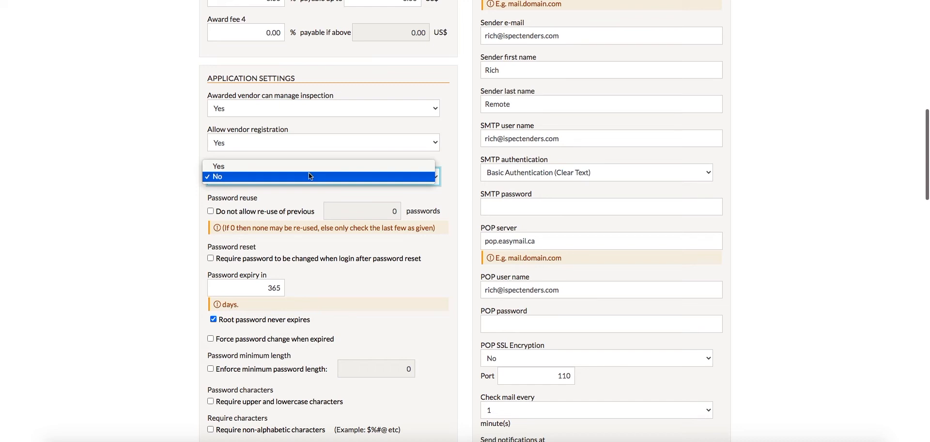
{"action": "left_click", "coordinate": [309, 176]}
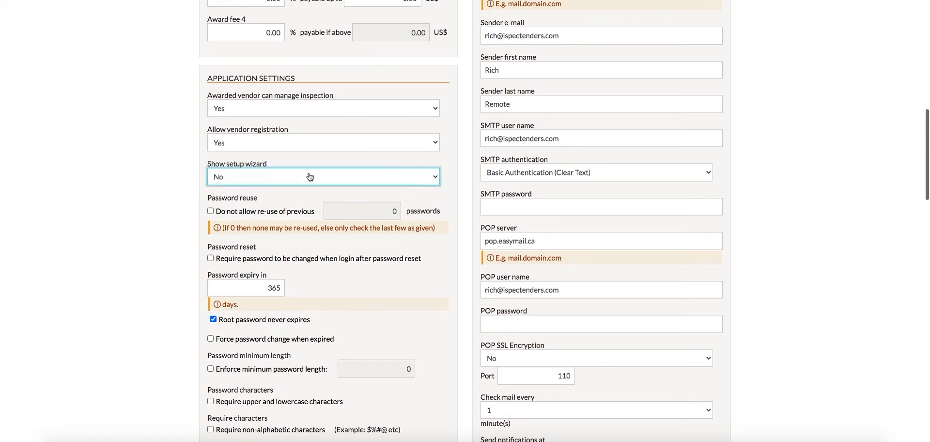
Step: Review the choices for assigning any user to a project and select Yes
{"action": "scroll", "coordinate": [309, 177], "scroll_direction": "down", "scroll_amount": 3}
{"action": "scroll", "coordinate": [309, 177], "scroll_direction": "down", "scroll_amount": 5}
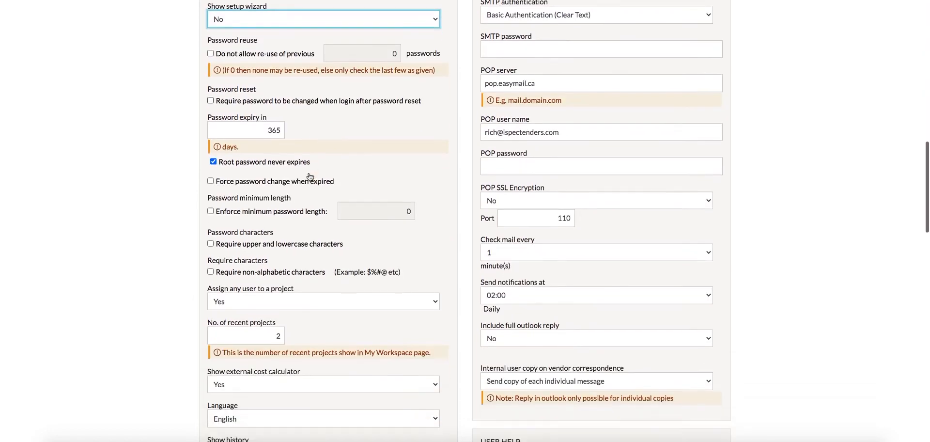
{"action": "left_click", "coordinate": [311, 176]}
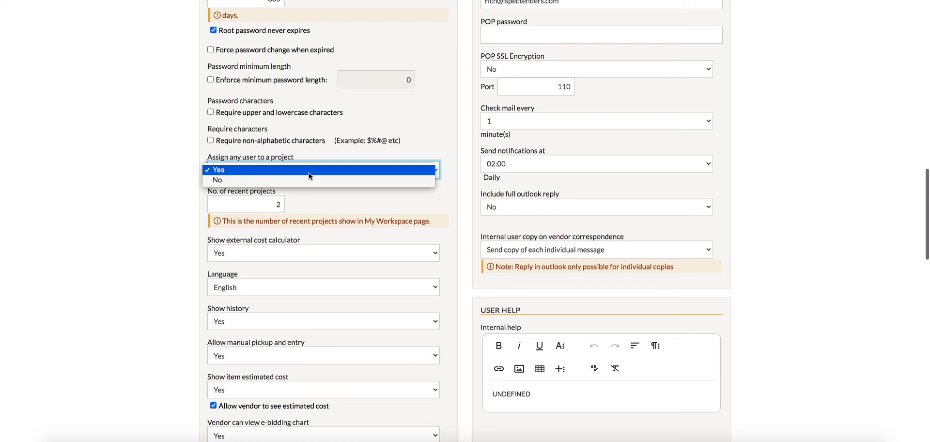
{"action": "left_click", "coordinate": [310, 173]}
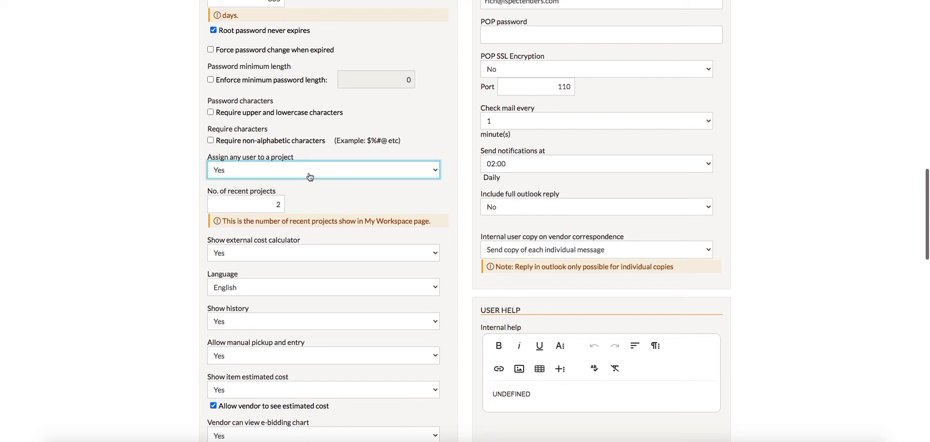
Step: Set Show external cost calculator to No in the application settings
{"action": "scroll", "coordinate": [310, 176], "scroll_direction": "down", "scroll_amount": 2}
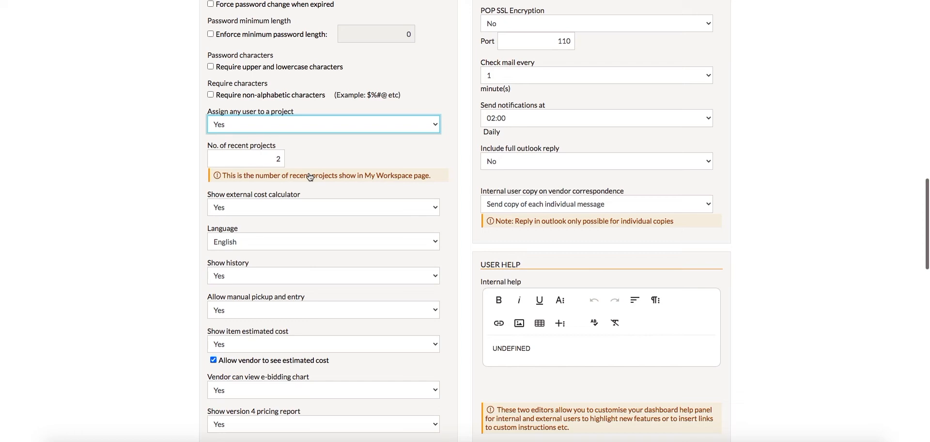
{"action": "scroll", "coordinate": [310, 176], "scroll_direction": "down", "scroll_amount": 2}
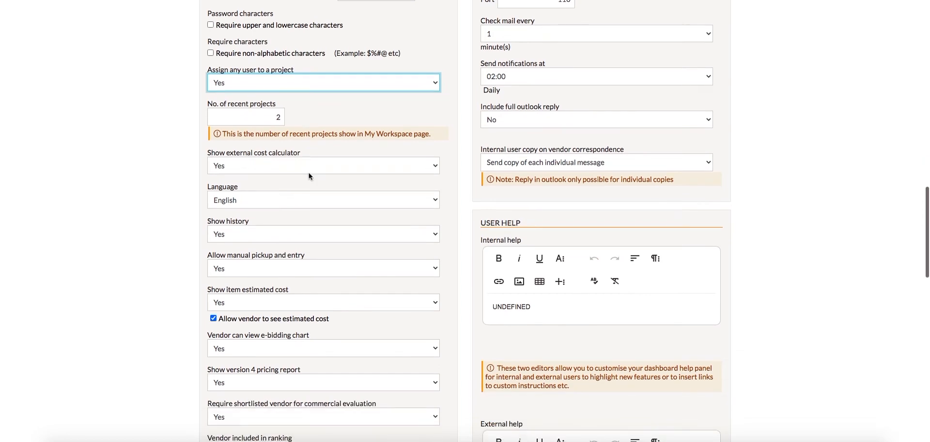
{"action": "left_click", "coordinate": [311, 165]}
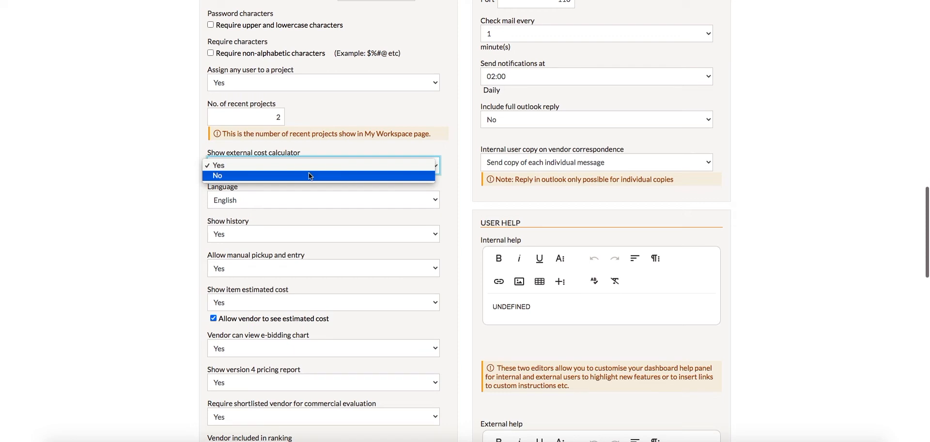
{"action": "left_click", "coordinate": [309, 173]}
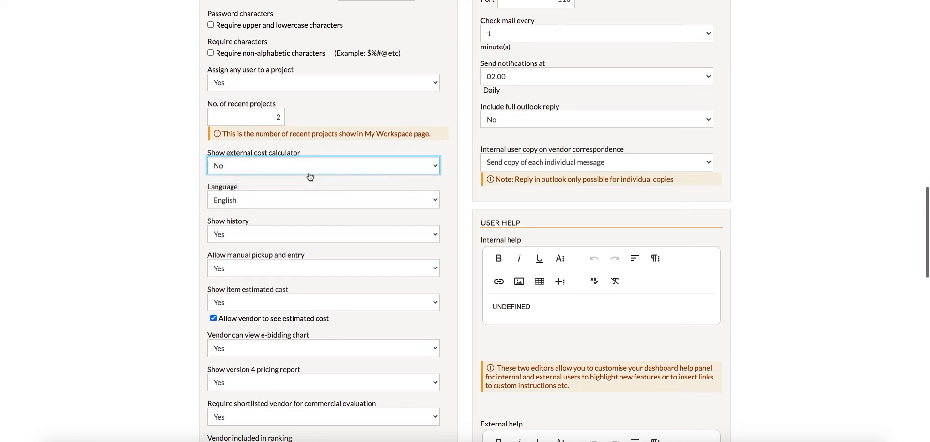
Step: Review the Language and Show history choices, selecting English and Yes
{"action": "left_click", "coordinate": [304, 199]}
{"action": "left_click", "coordinate": [305, 200]}
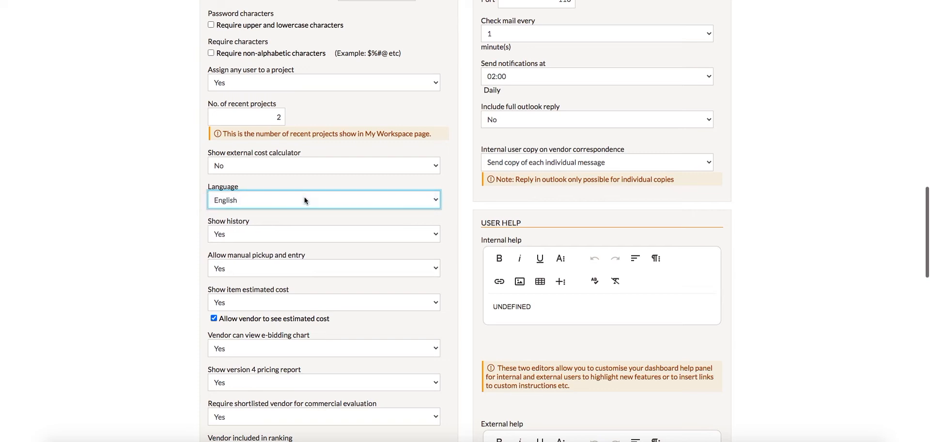
{"action": "scroll", "coordinate": [305, 202], "scroll_direction": "down", "scroll_amount": 1}
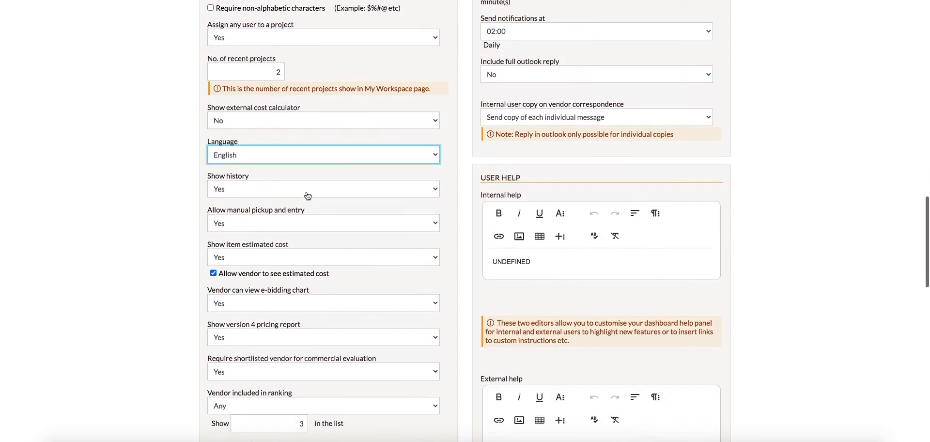
{"action": "left_click", "coordinate": [307, 190]}
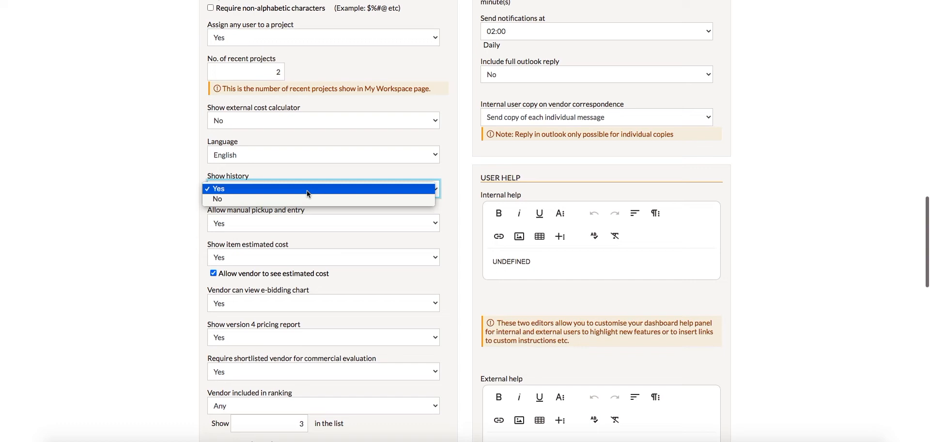
{"action": "left_click", "coordinate": [307, 190]}
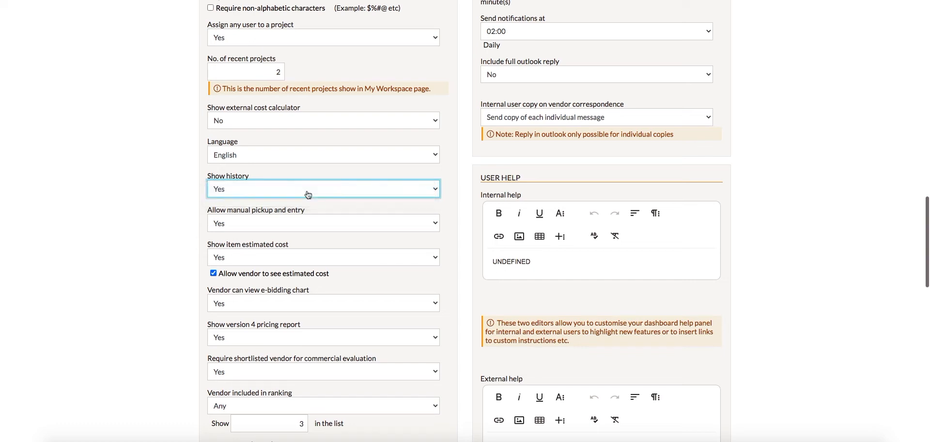
Step: Review the choices for Allow manual pickup and entry and Show item estimated cost, selecting Yes for both
{"action": "scroll", "coordinate": [307, 199], "scroll_direction": "down", "scroll_amount": 1}
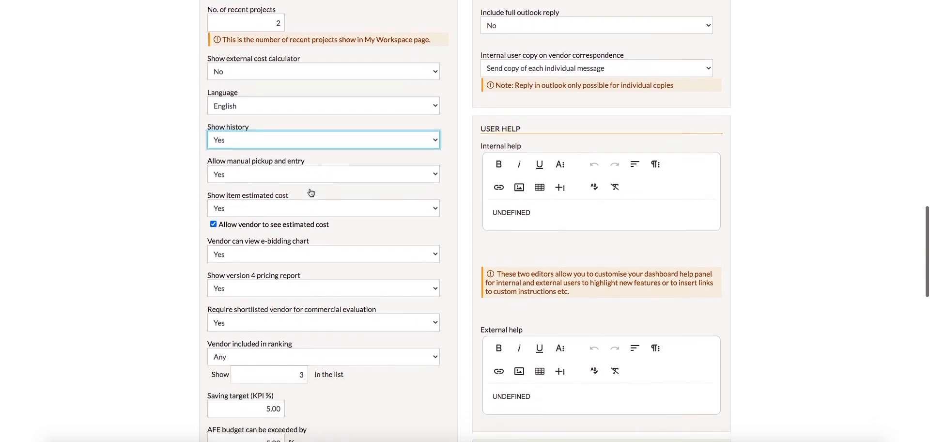
{"action": "left_click", "coordinate": [313, 179]}
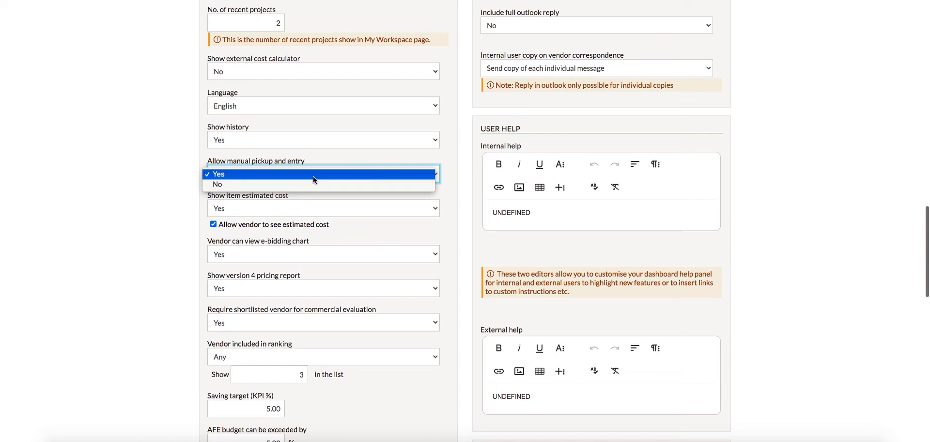
{"action": "left_click", "coordinate": [313, 175]}
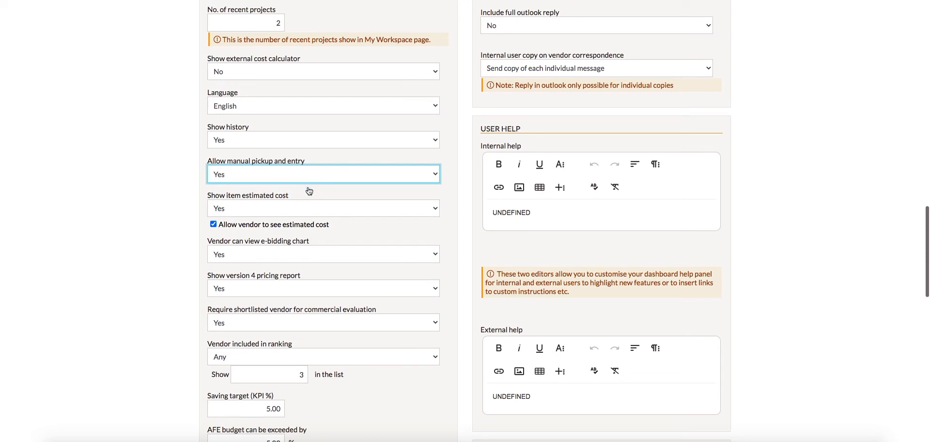
{"action": "left_click", "coordinate": [302, 207]}
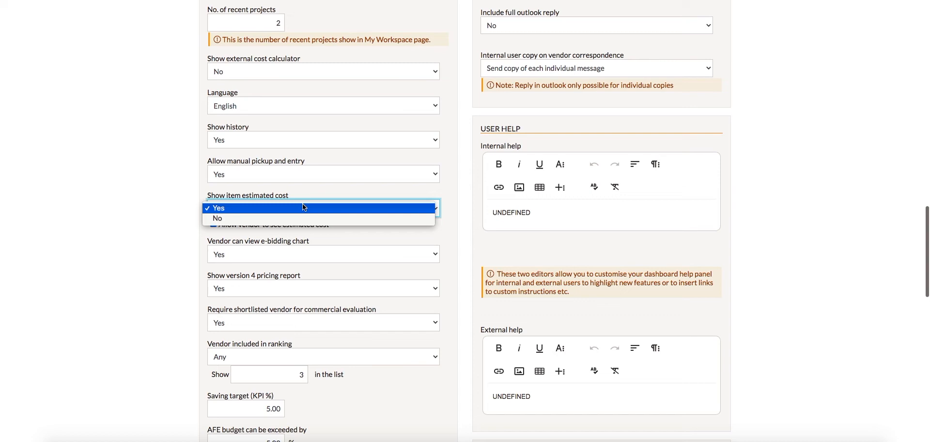
{"action": "left_click", "coordinate": [302, 207]}
Step: Review the choices for Vendor can view e-bidding chart and Show version 4 pricing report, selecting Yes for both
{"action": "scroll", "coordinate": [304, 207], "scroll_direction": "down", "scroll_amount": 1}
{"action": "left_click", "coordinate": [303, 207]}
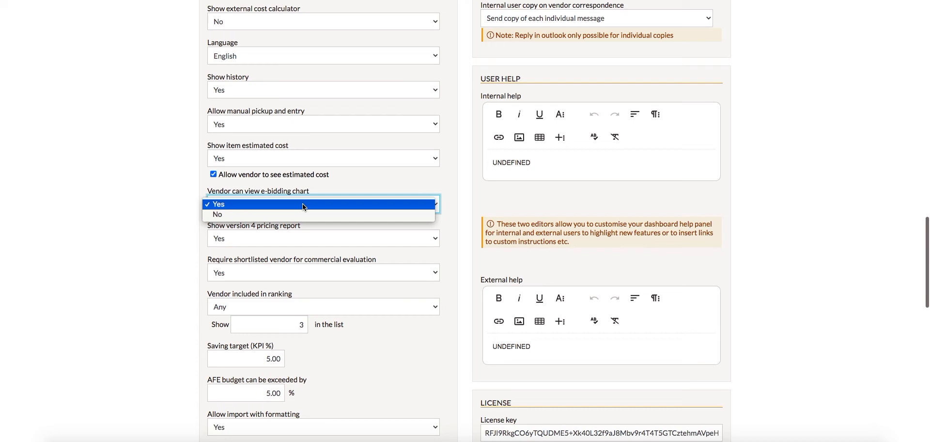
{"action": "left_click", "coordinate": [302, 203]}
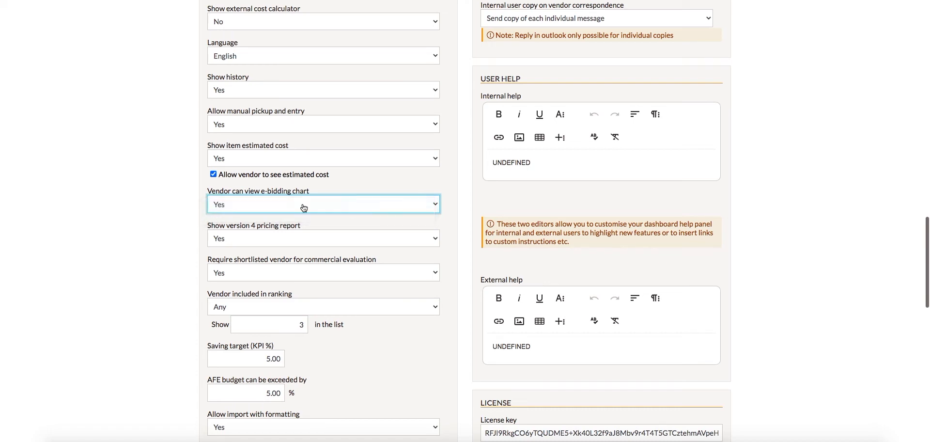
{"action": "scroll", "coordinate": [304, 208], "scroll_direction": "down", "scroll_amount": 1}
{"action": "left_click", "coordinate": [304, 208]}
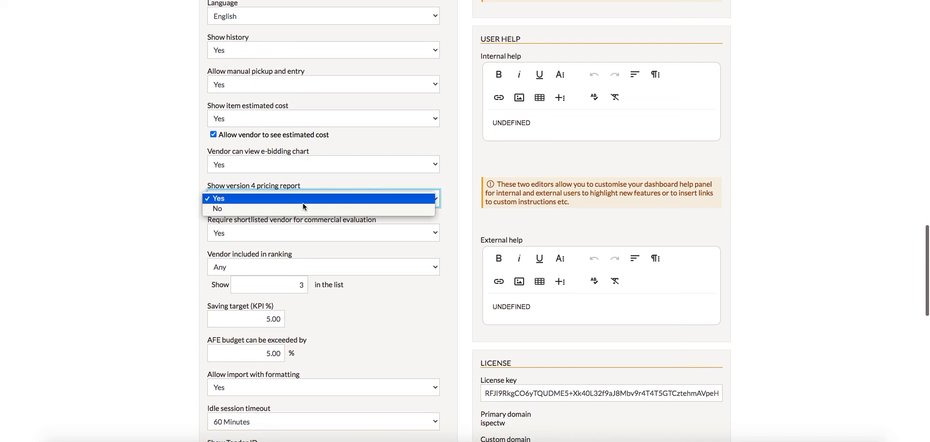
{"action": "left_click", "coordinate": [303, 206]}
{"action": "scroll", "coordinate": [304, 207], "scroll_direction": "down", "scroll_amount": 1}
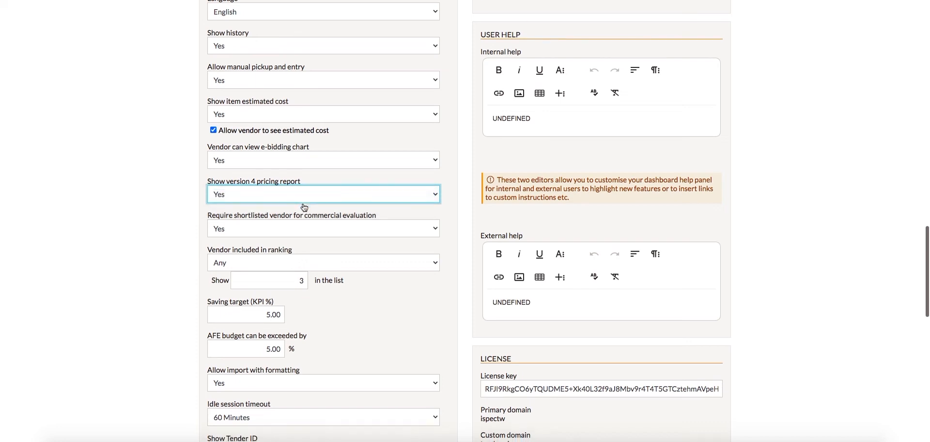
Step: Review the choices for Require shortlisted vendor for commercial evaluation and Vendor included in ranking, selecting Yes and Any
{"action": "left_click", "coordinate": [304, 206]}
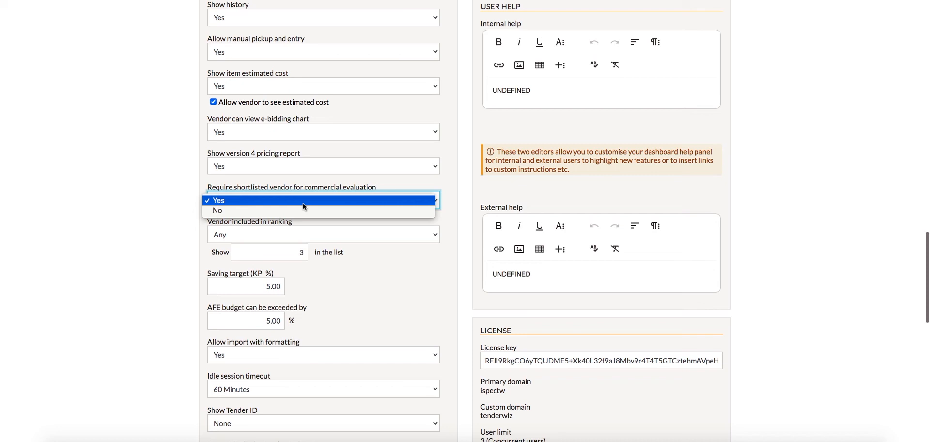
{"action": "left_click", "coordinate": [304, 202]}
{"action": "scroll", "coordinate": [304, 206], "scroll_direction": "down", "scroll_amount": 1}
{"action": "left_click", "coordinate": [305, 207]}
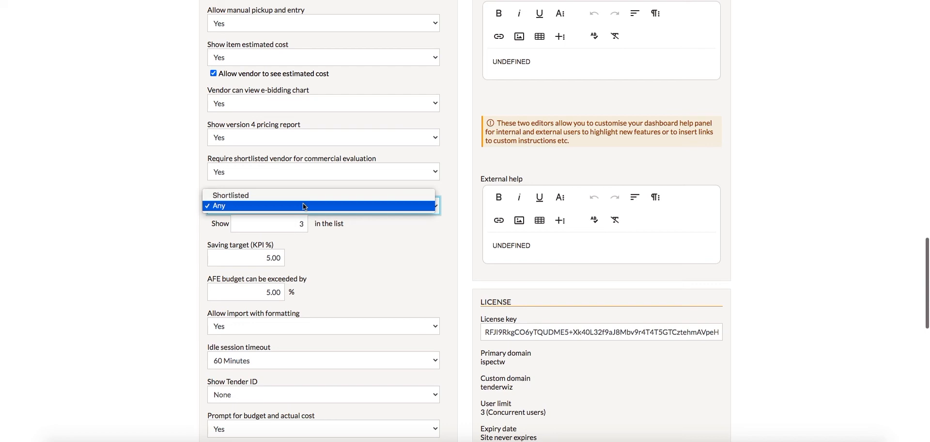
{"action": "left_click", "coordinate": [305, 207]}
Step: Review the choices for Allow import with formatting and Idle session timeout, selecting Yes and 60 Minutes
{"action": "scroll", "coordinate": [305, 207], "scroll_direction": "down", "scroll_amount": 3}
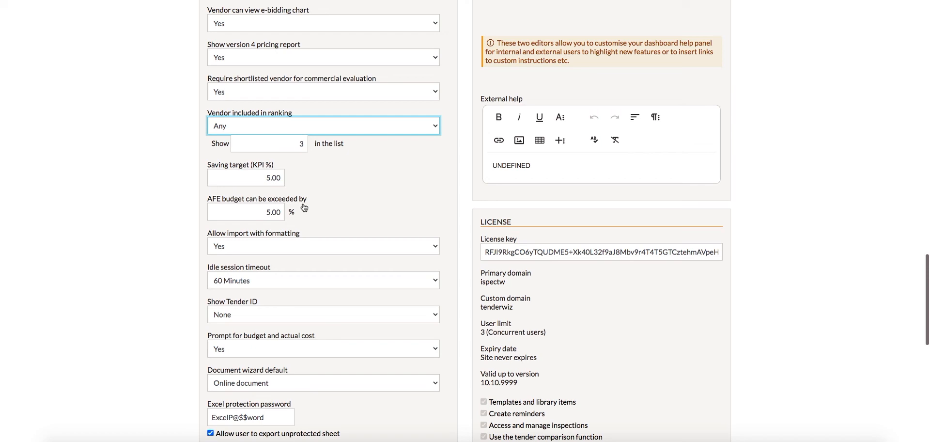
{"action": "scroll", "coordinate": [304, 207], "scroll_direction": "down", "scroll_amount": 1}
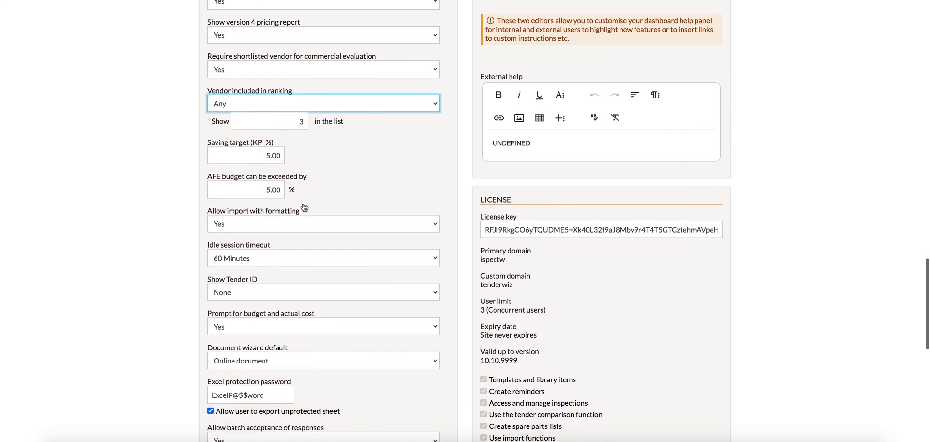
{"action": "left_click", "coordinate": [304, 205]}
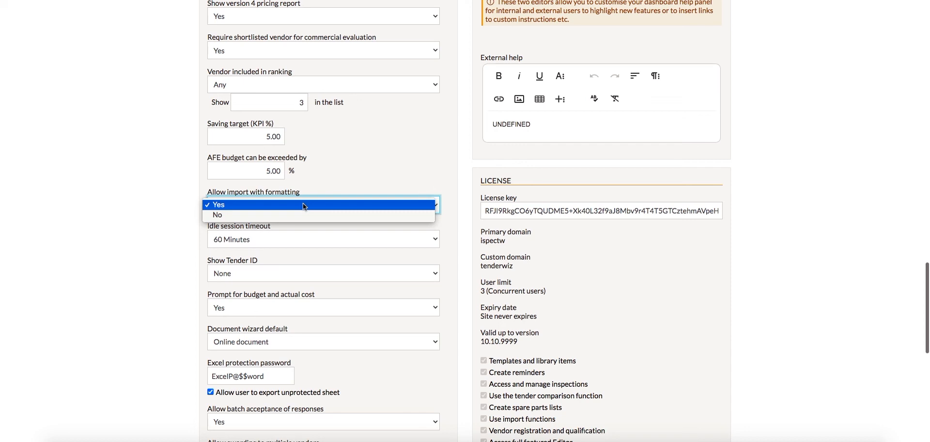
{"action": "left_click", "coordinate": [303, 205]}
{"action": "scroll", "coordinate": [304, 206], "scroll_direction": "down", "scroll_amount": 1}
{"action": "left_click", "coordinate": [305, 206]}
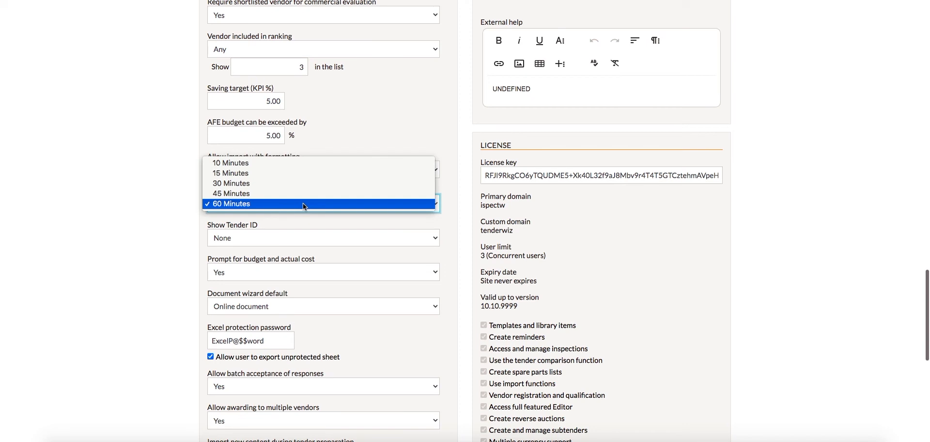
{"action": "left_click", "coordinate": [304, 205]}
Step: Review the choices for Show Tender ID and Prompt for budget and actual cost, selecting None and Yes
{"action": "scroll", "coordinate": [305, 206], "scroll_direction": "down", "scroll_amount": 1}
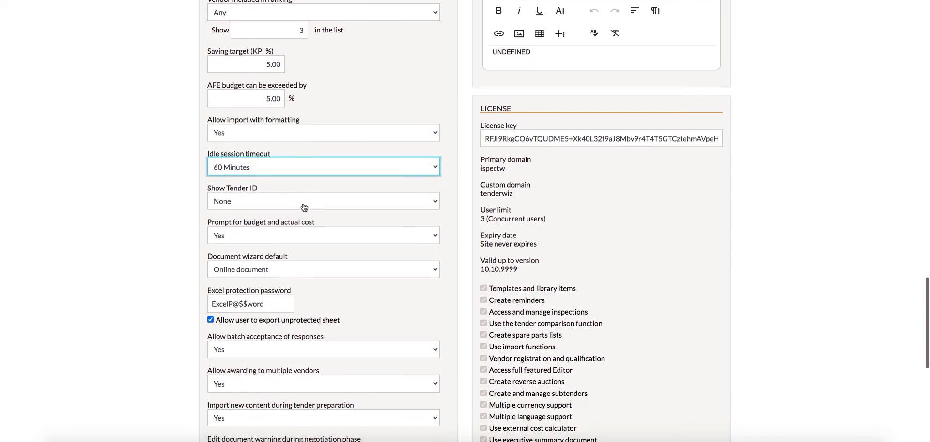
{"action": "left_click", "coordinate": [304, 204]}
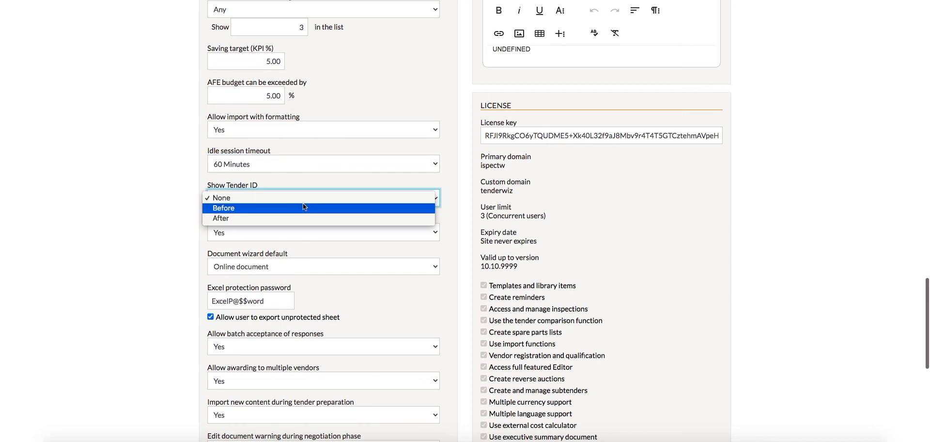
{"action": "left_click", "coordinate": [307, 198]}
{"action": "scroll", "coordinate": [308, 202], "scroll_direction": "down", "scroll_amount": 1}
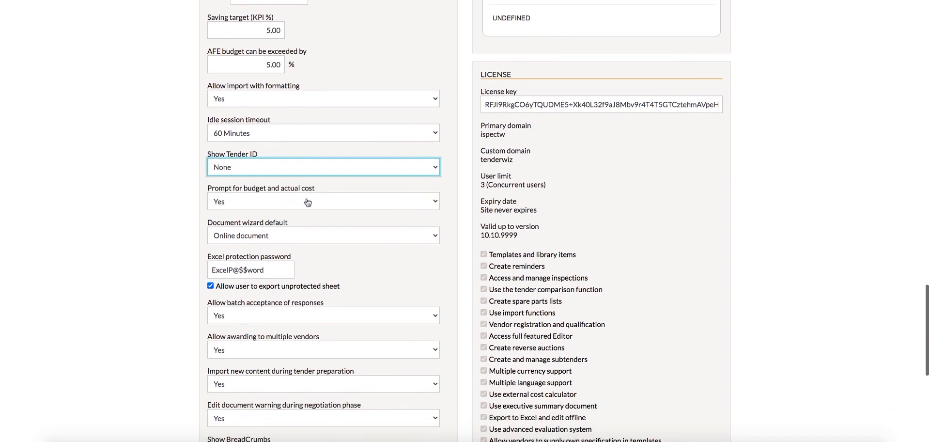
{"action": "left_click", "coordinate": [308, 202]}
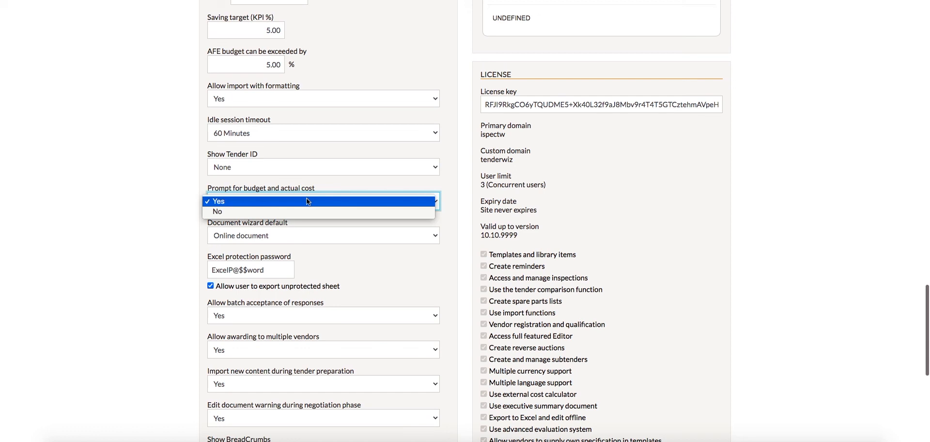
{"action": "left_click", "coordinate": [307, 201]}
Step: Review the choices for Document wizard default and Allow batch acceptance of responses, selecting Online document and Yes
{"action": "scroll", "coordinate": [308, 203], "scroll_direction": "down", "scroll_amount": 1}
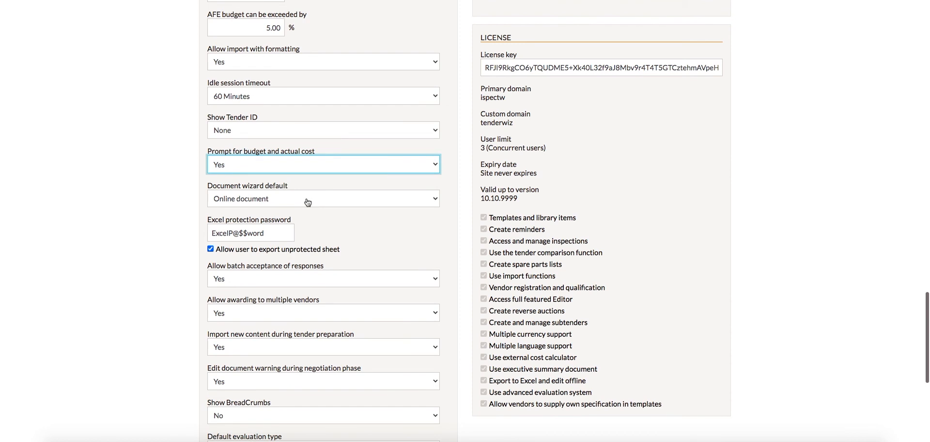
{"action": "left_click", "coordinate": [308, 203]}
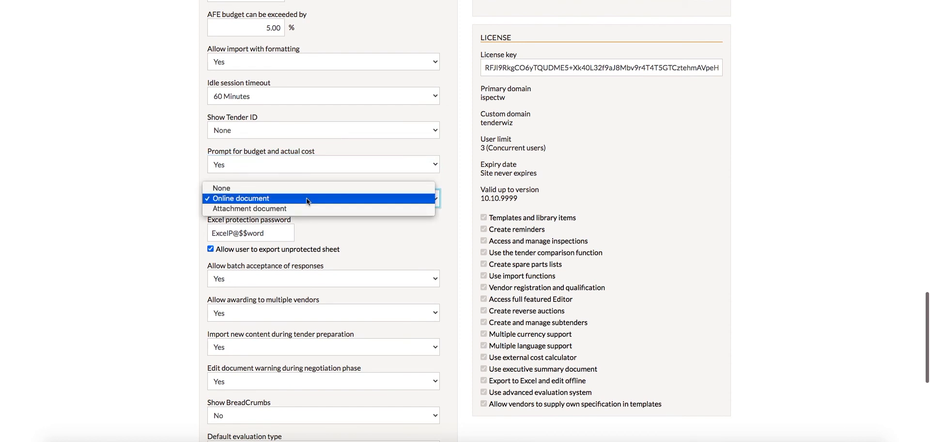
{"action": "left_click", "coordinate": [307, 199]}
{"action": "scroll", "coordinate": [307, 203], "scroll_direction": "down", "scroll_amount": 1}
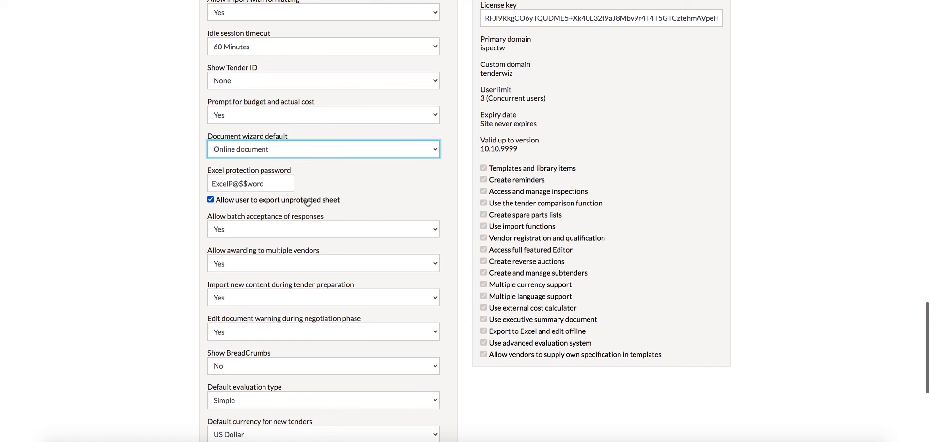
{"action": "scroll", "coordinate": [307, 203], "scroll_direction": "down", "scroll_amount": 1}
{"action": "left_click", "coordinate": [306, 202]}
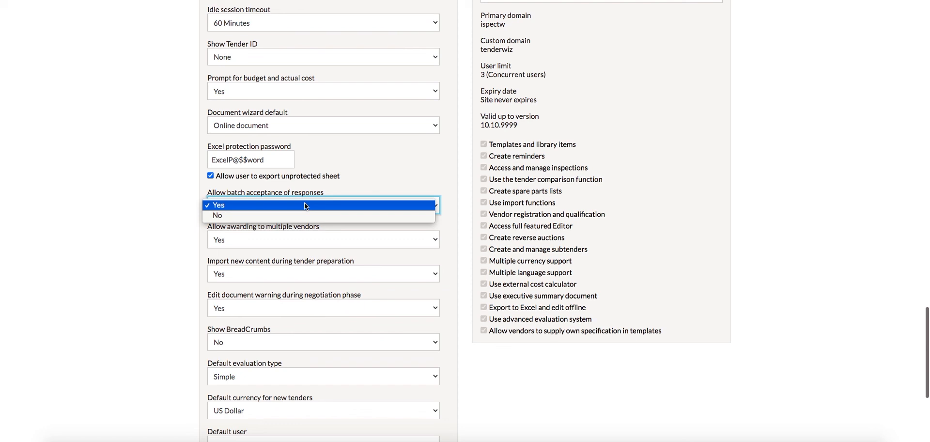
{"action": "left_click", "coordinate": [305, 205]}
Step: Review the choices for Allow awarding to multiple vendors and Import new content during tender preparation, selecting Yes for both
{"action": "scroll", "coordinate": [304, 206], "scroll_direction": "down", "scroll_amount": 1}
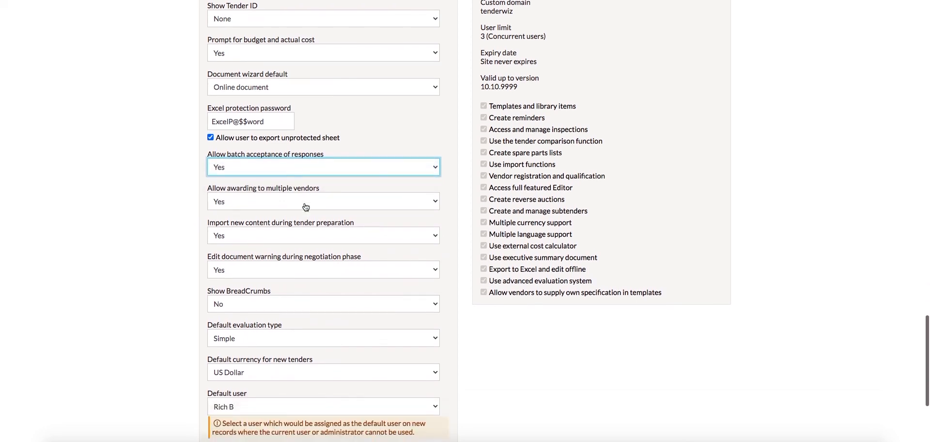
{"action": "left_click", "coordinate": [305, 206]}
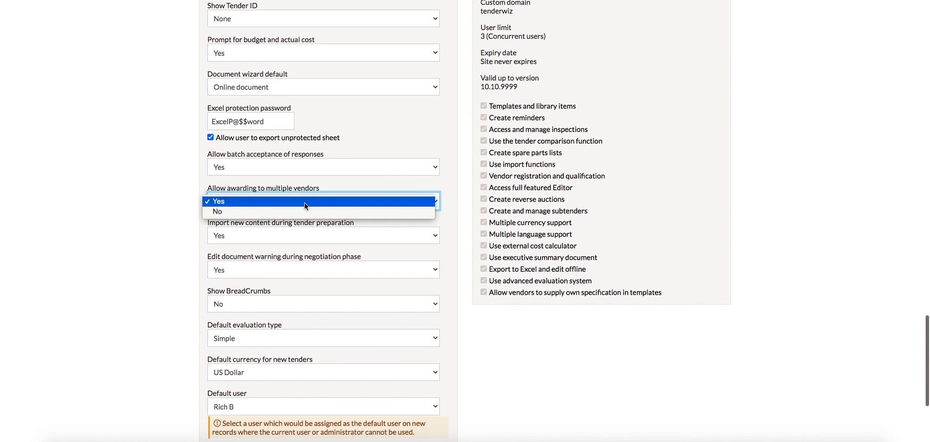
{"action": "left_click", "coordinate": [305, 203]}
{"action": "scroll", "coordinate": [306, 207], "scroll_direction": "down", "scroll_amount": 1}
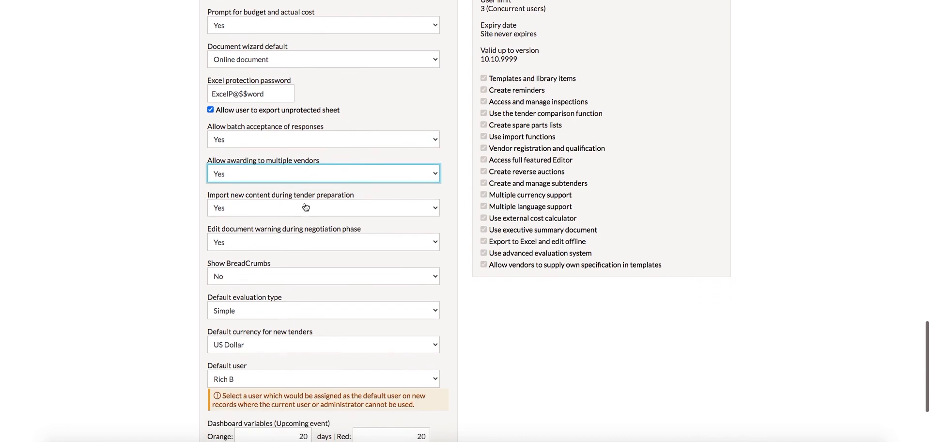
{"action": "left_click", "coordinate": [306, 207]}
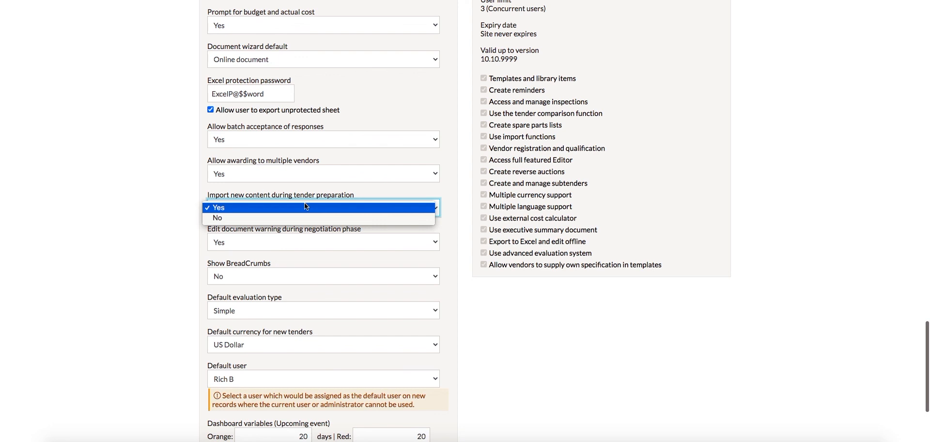
{"action": "left_click", "coordinate": [306, 207]}
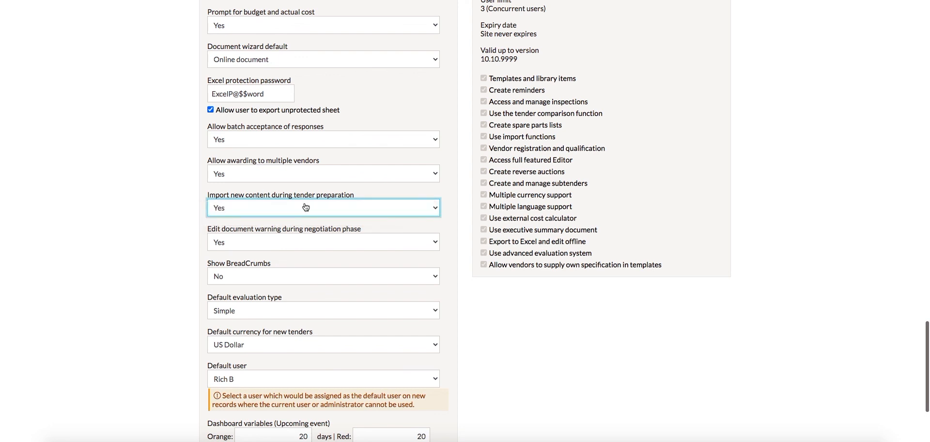
Step: Review the choices for Edit document warning during negotiation phase and Show BreadCrumbs, selecting Yes and No
{"action": "scroll", "coordinate": [306, 207], "scroll_direction": "down", "scroll_amount": 1}
{"action": "left_click", "coordinate": [306, 207]}
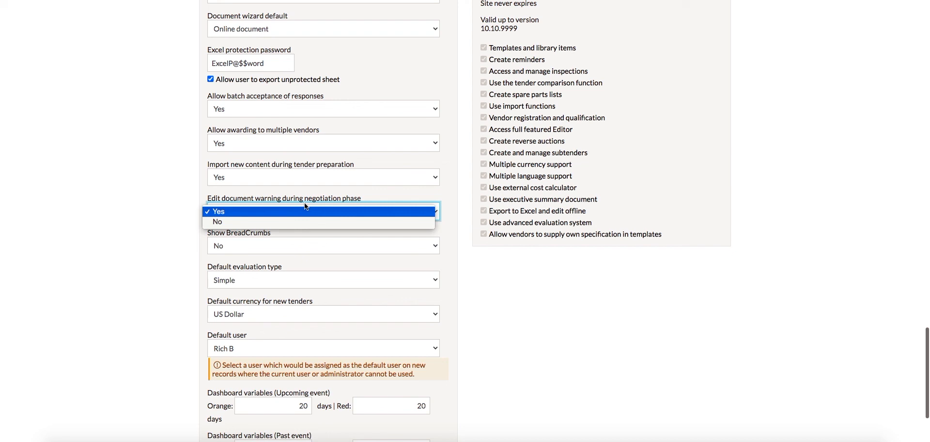
{"action": "left_click", "coordinate": [305, 208]}
{"action": "scroll", "coordinate": [306, 206], "scroll_direction": "down", "scroll_amount": 1}
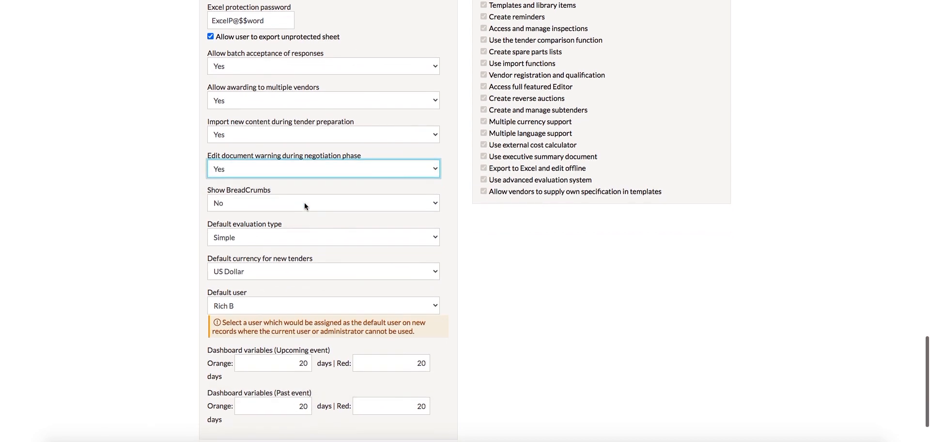
{"action": "left_click", "coordinate": [305, 204]}
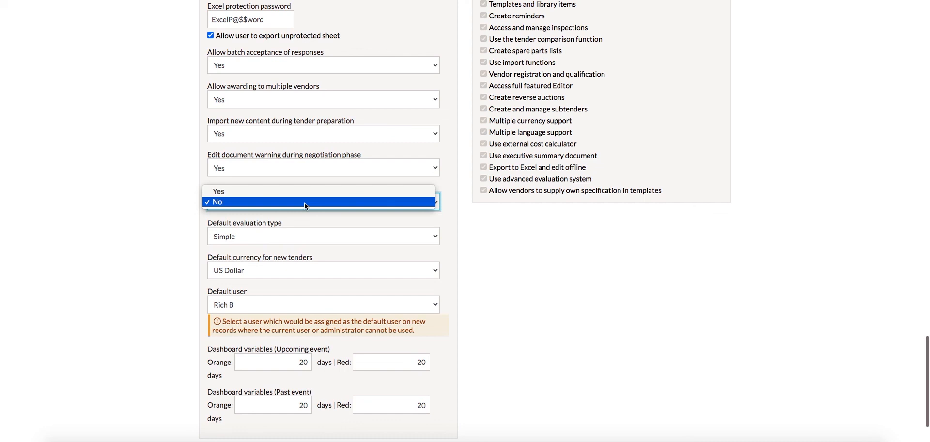
{"action": "left_click", "coordinate": [305, 203]}
Step: Review the choices for Default evaluation type and Default currency for new tenders, selecting Simple and US Dollar
{"action": "scroll", "coordinate": [306, 207], "scroll_direction": "down", "scroll_amount": 1}
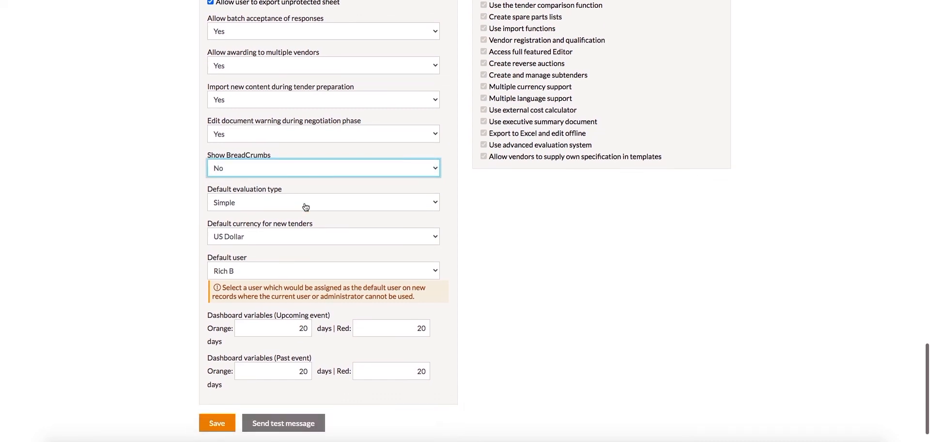
{"action": "left_click", "coordinate": [305, 205]}
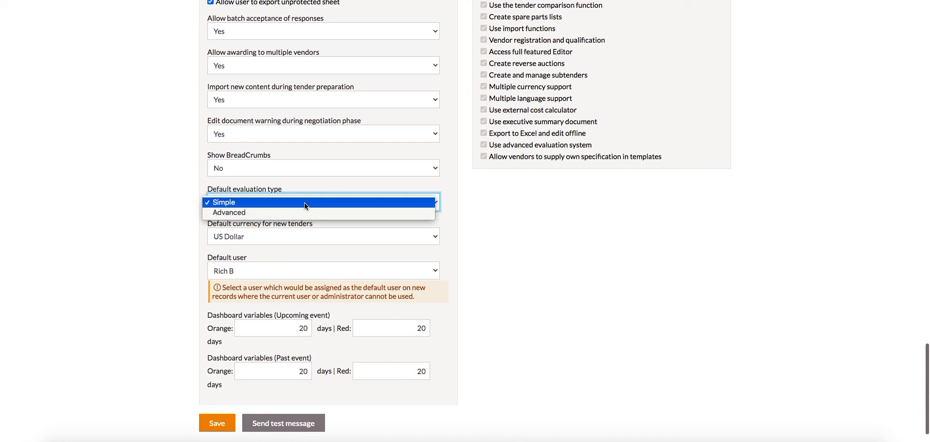
{"action": "left_click", "coordinate": [306, 205]}
{"action": "scroll", "coordinate": [305, 206], "scroll_direction": "down", "scroll_amount": 1}
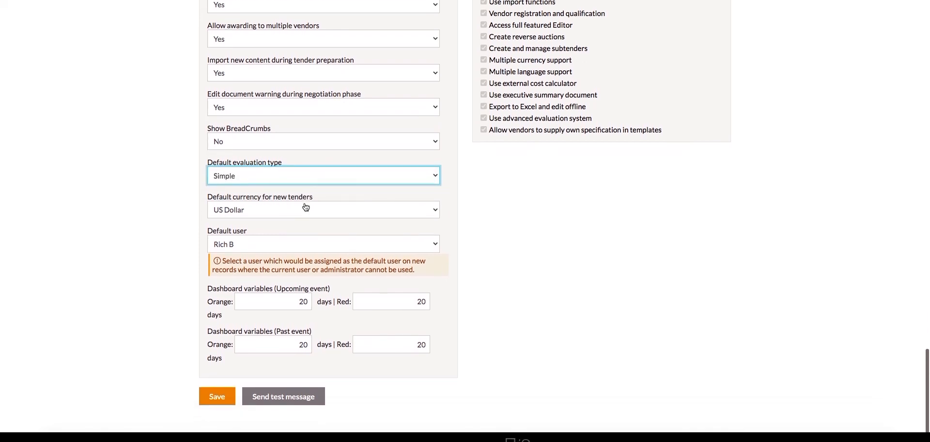
{"action": "scroll", "coordinate": [306, 207], "scroll_direction": "down", "scroll_amount": 1}
{"action": "left_click", "coordinate": [306, 206]}
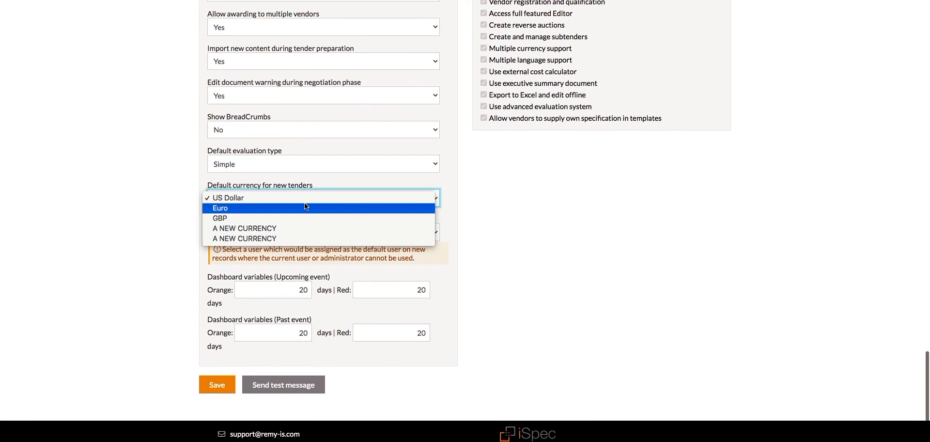
{"action": "left_click", "coordinate": [306, 202]}
Step: Review the Default user choices, keeping the current user, and return to the company settings at the start of the page
{"action": "scroll", "coordinate": [306, 206], "scroll_direction": "down", "scroll_amount": 1}
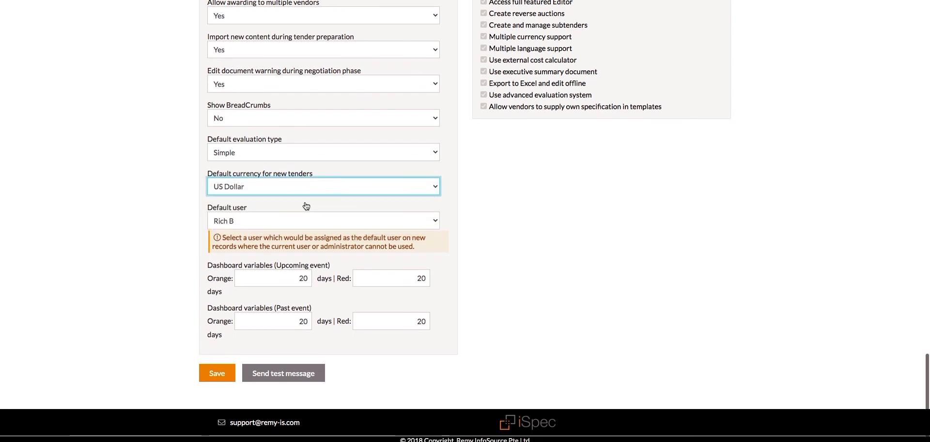
{"action": "left_click", "coordinate": [300, 222]}
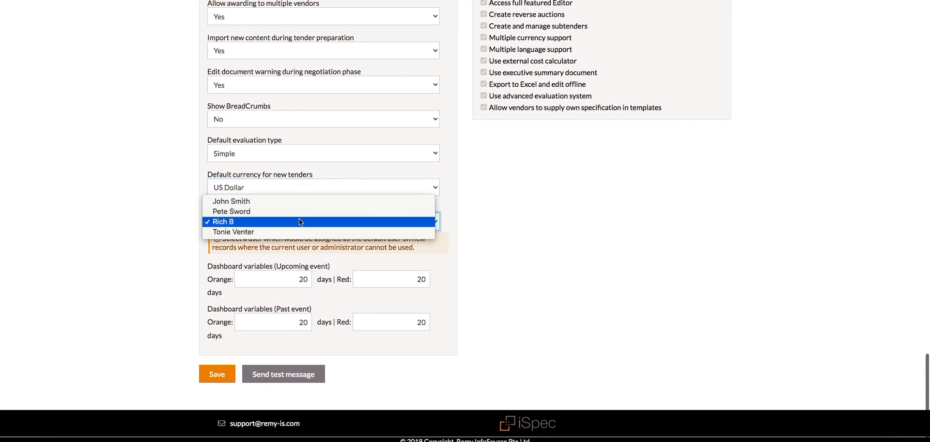
{"action": "left_click", "coordinate": [300, 221]}
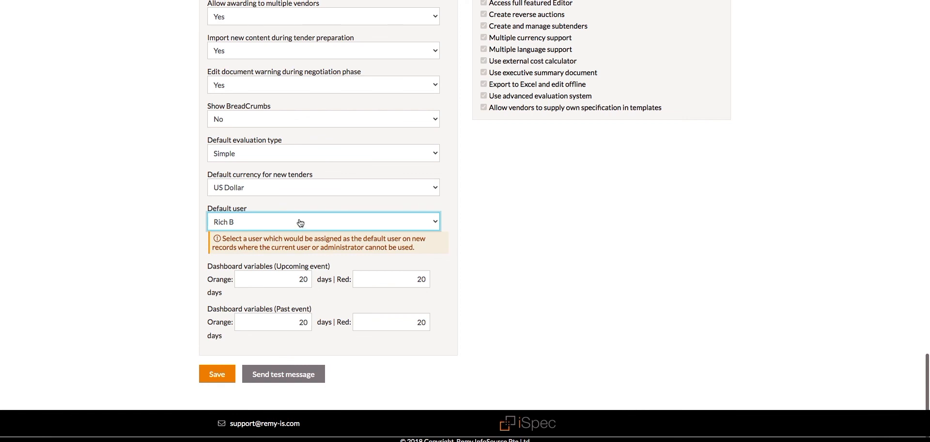
{"action": "scroll", "coordinate": [300, 222], "scroll_direction": "up", "scroll_amount": 15}
{"action": "scroll", "coordinate": [300, 222], "scroll_direction": "up", "scroll_amount": 8}
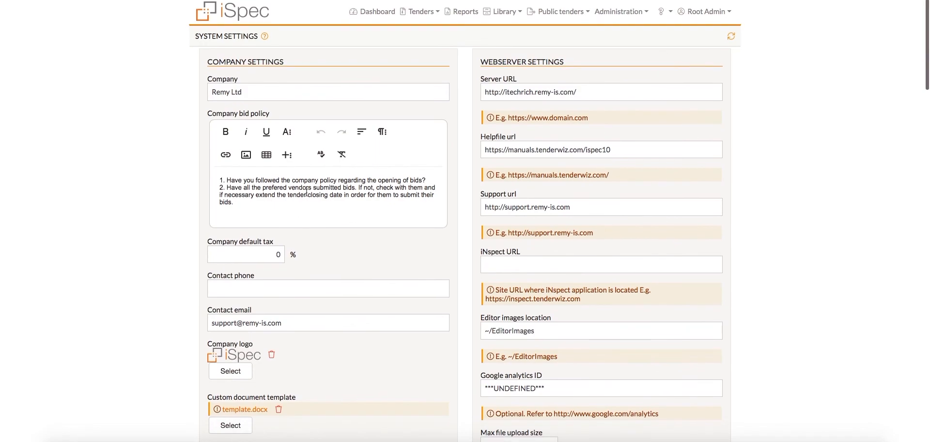